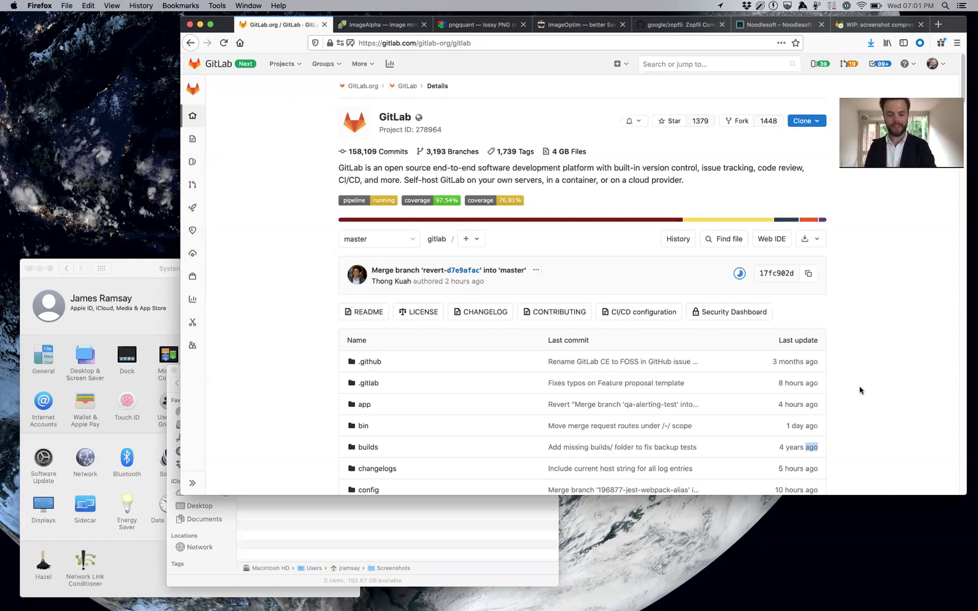
Step: Capture the GitLab project header as a region screenshot and Quick Look the new 123 KB PNG
key(super+shift+4)
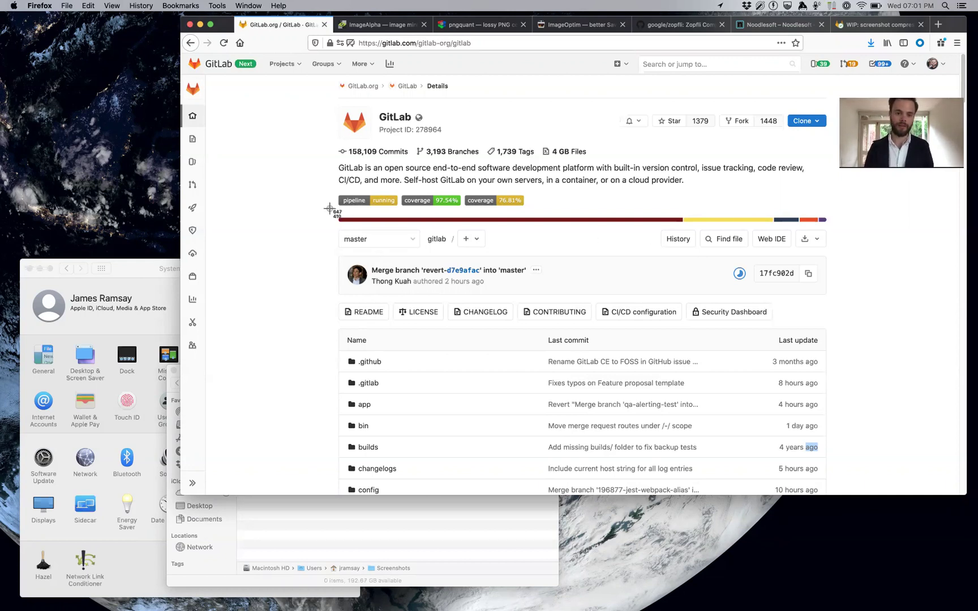
drag(328, 208, 833, 103)
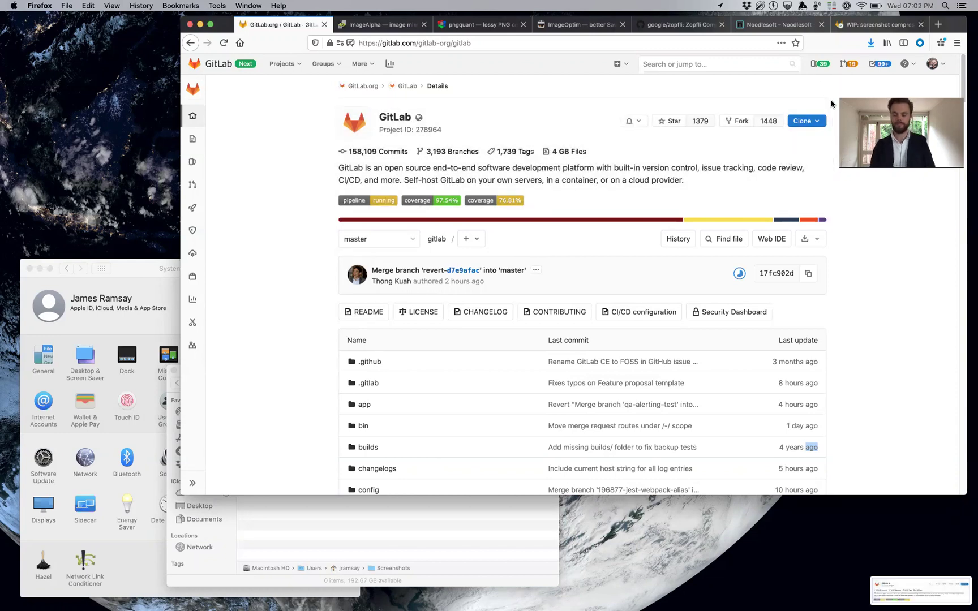
click(476, 521)
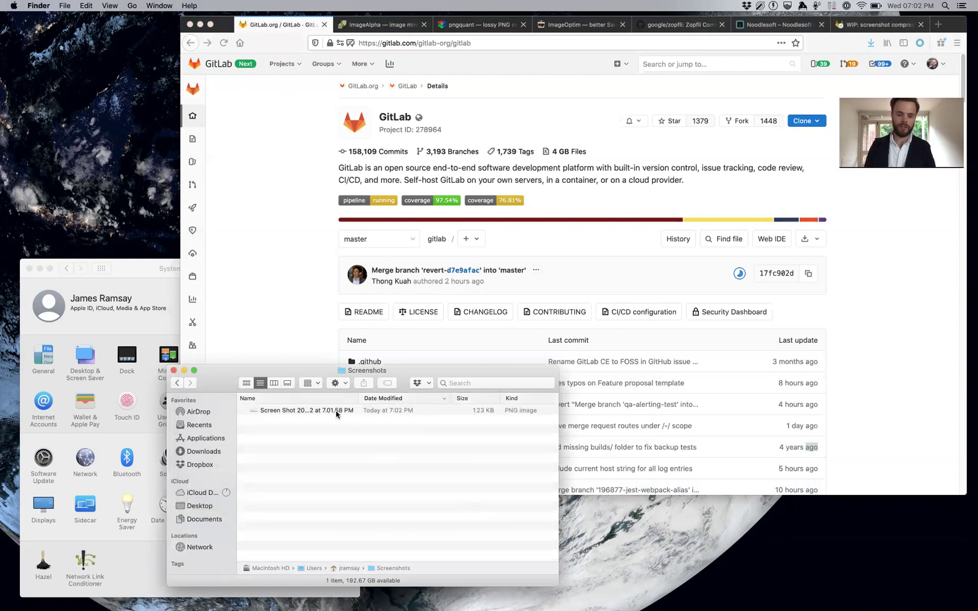
click(336, 412)
key(space)
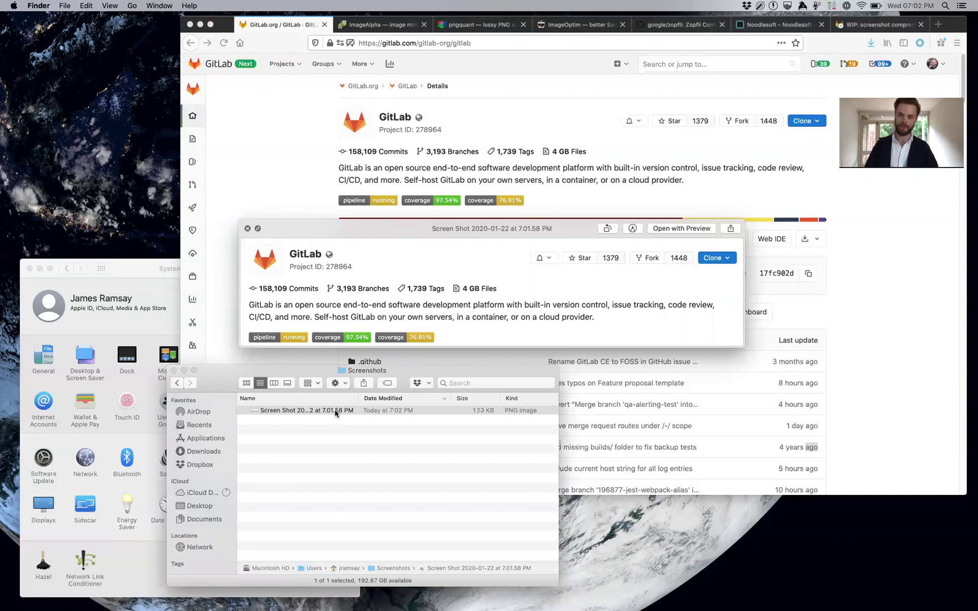
key(space)
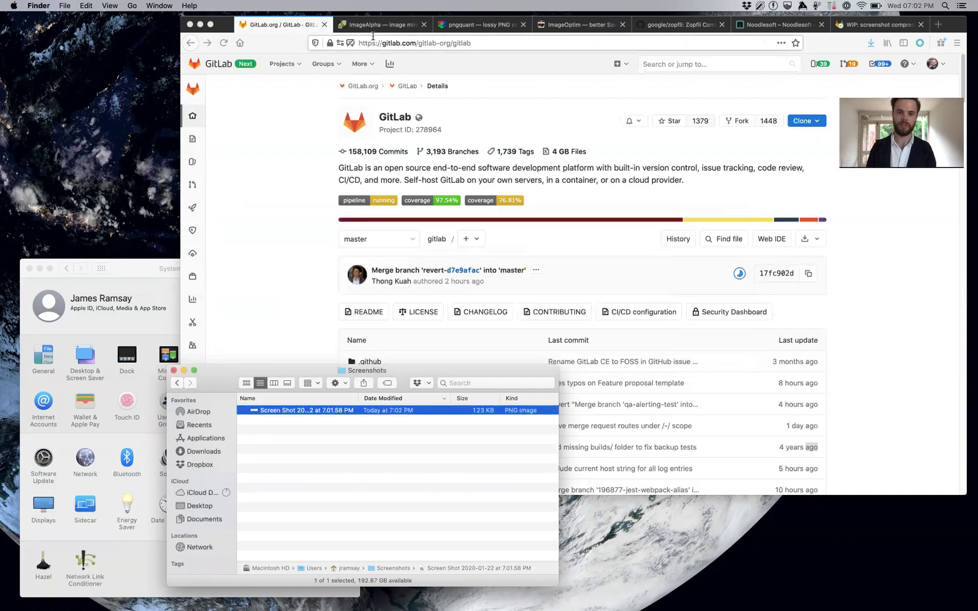
Step: In Firefox, glance at the ImageOptim site, then return to the ImageAlpha page at pngmini.com
click(375, 25)
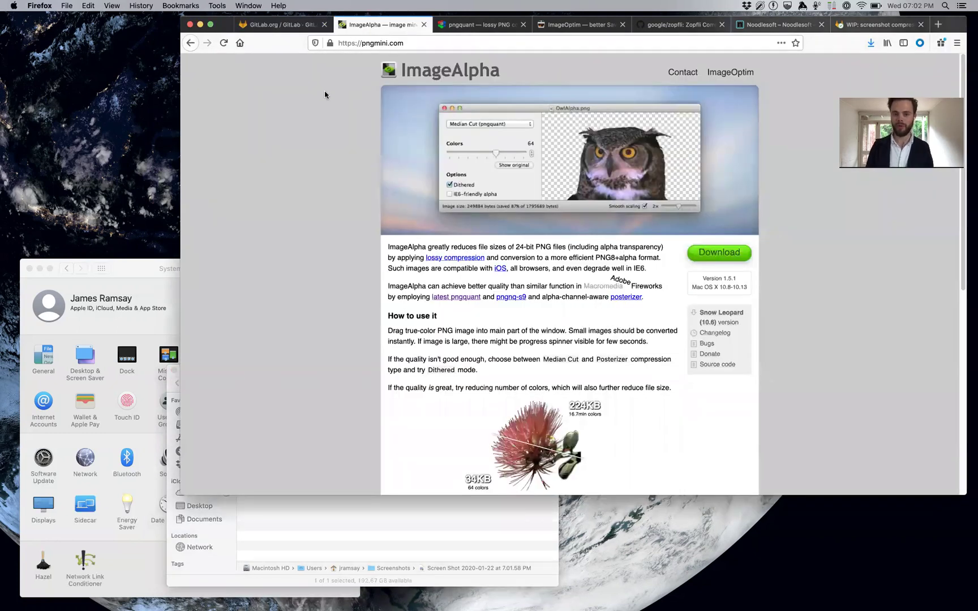
click(578, 24)
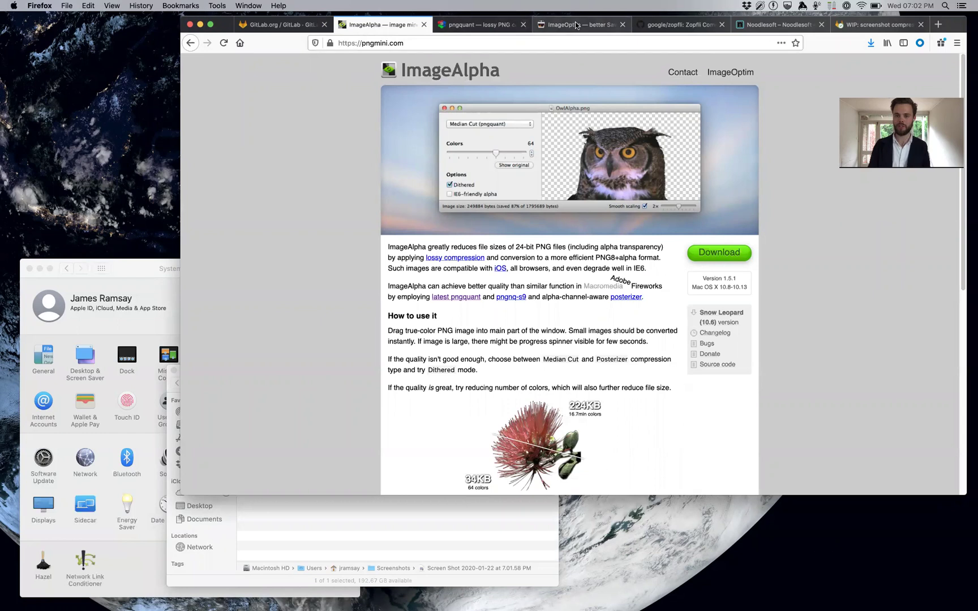
click(389, 25)
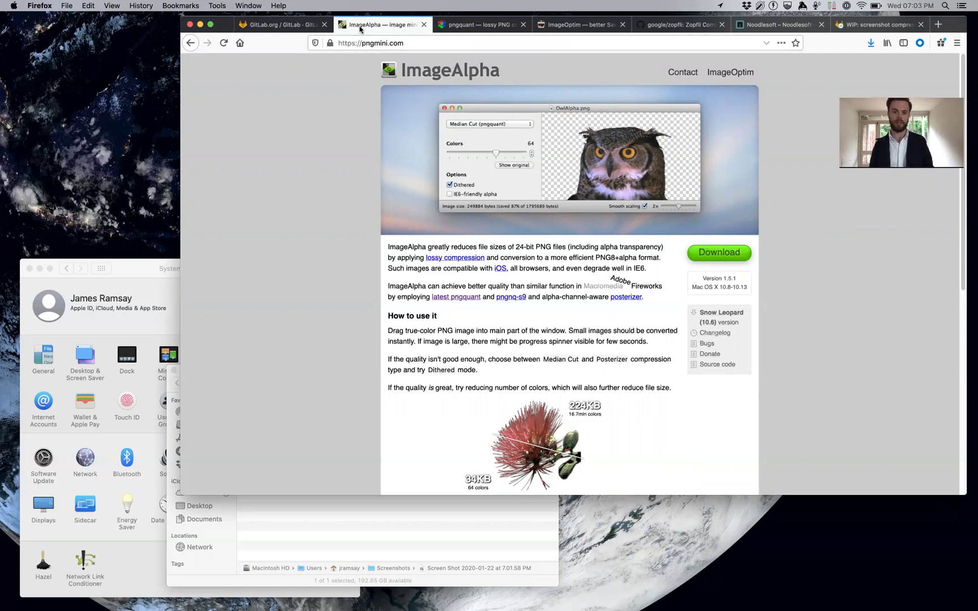
Step: Drag the GitLab screenshot into ImageAlpha and enlarge the window to view the 256-colour, 40180-byte result
click(381, 548)
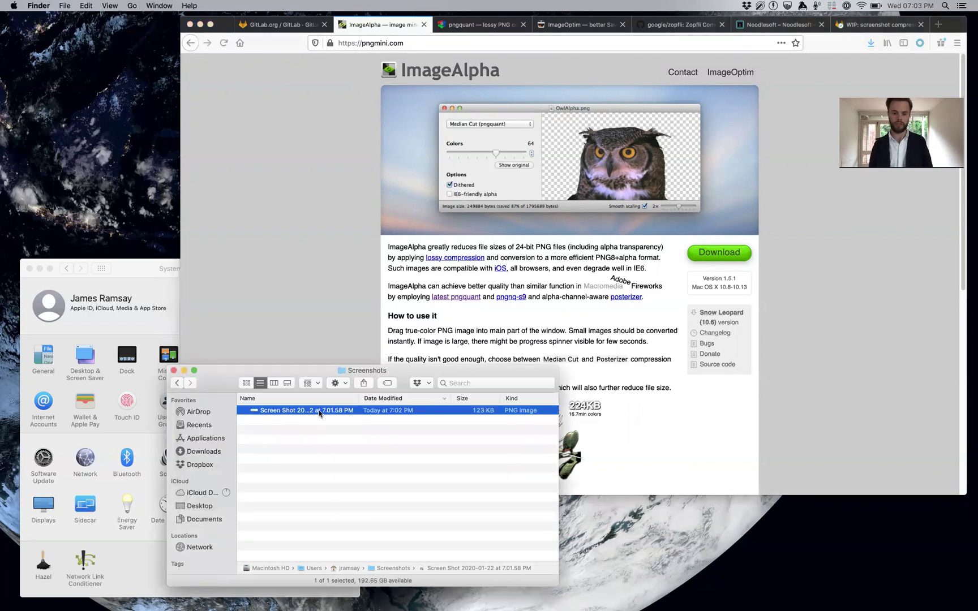
drag(324, 415, 617, 604)
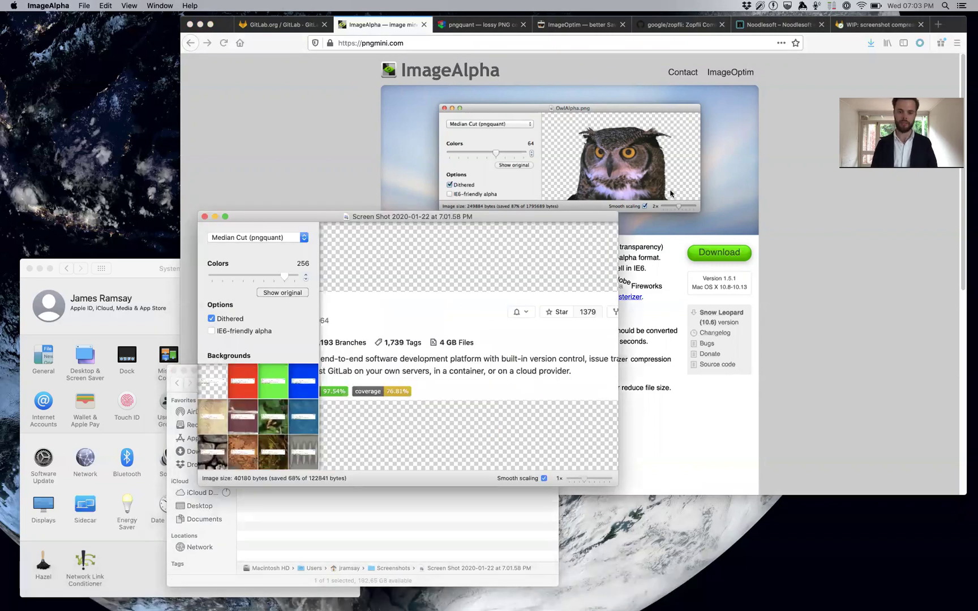
drag(619, 219, 794, 187)
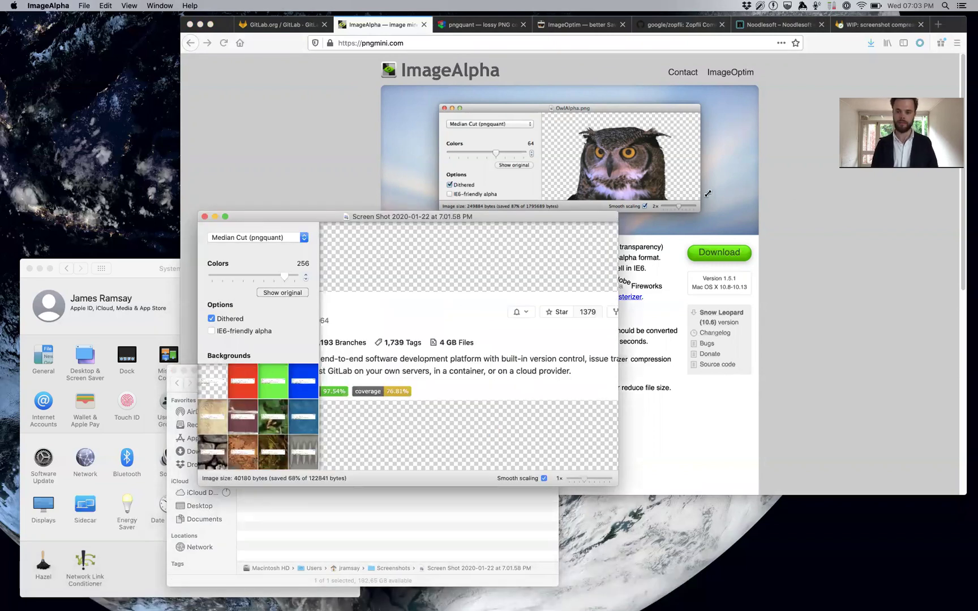
drag(531, 286, 910, 271)
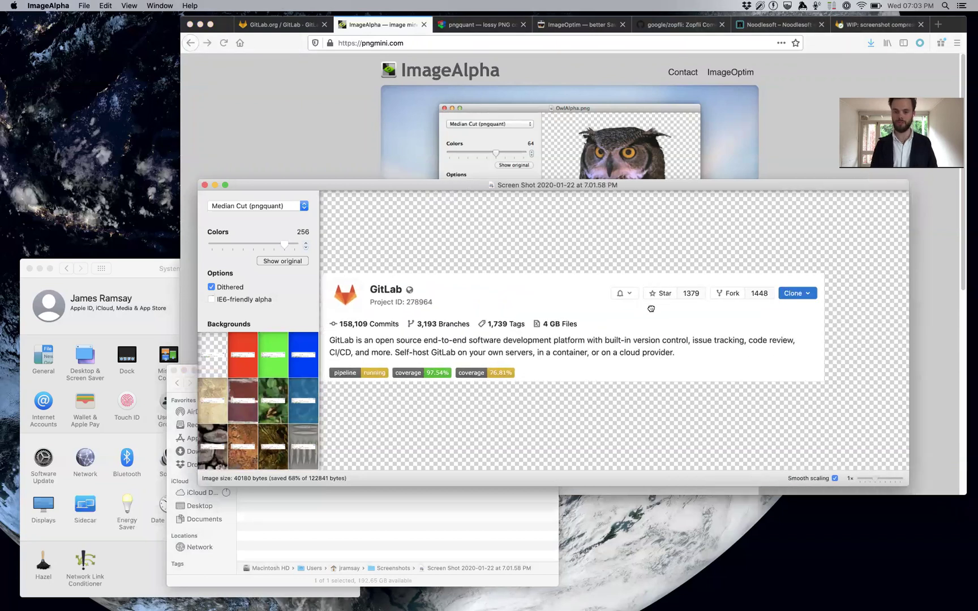
drag(651, 309, 617, 306)
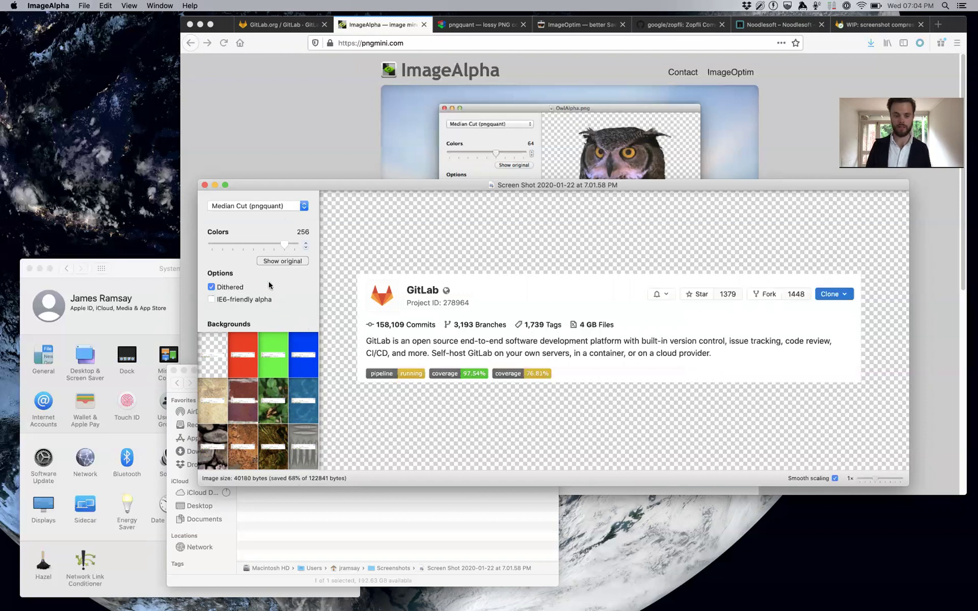
Step: Reduce the palette to 64 colours (32601 bytes), compare with the original, and bring up the save sheet
click(260, 247)
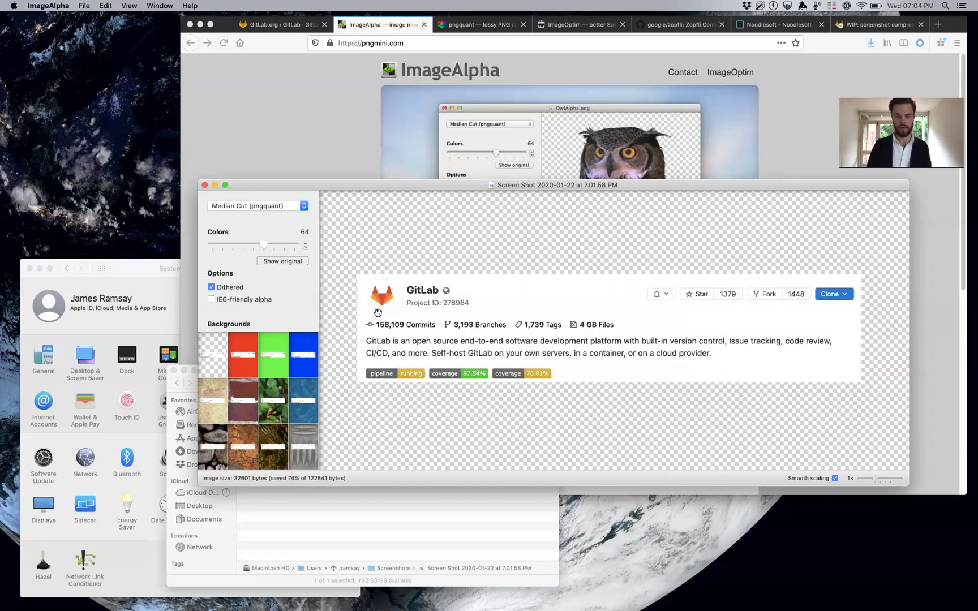
click(293, 262)
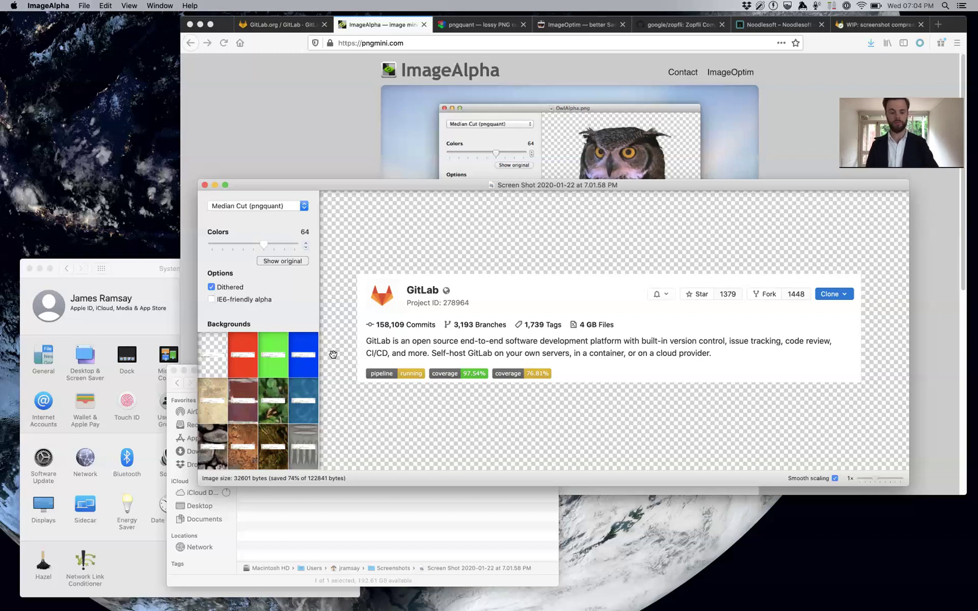
key(super+s)
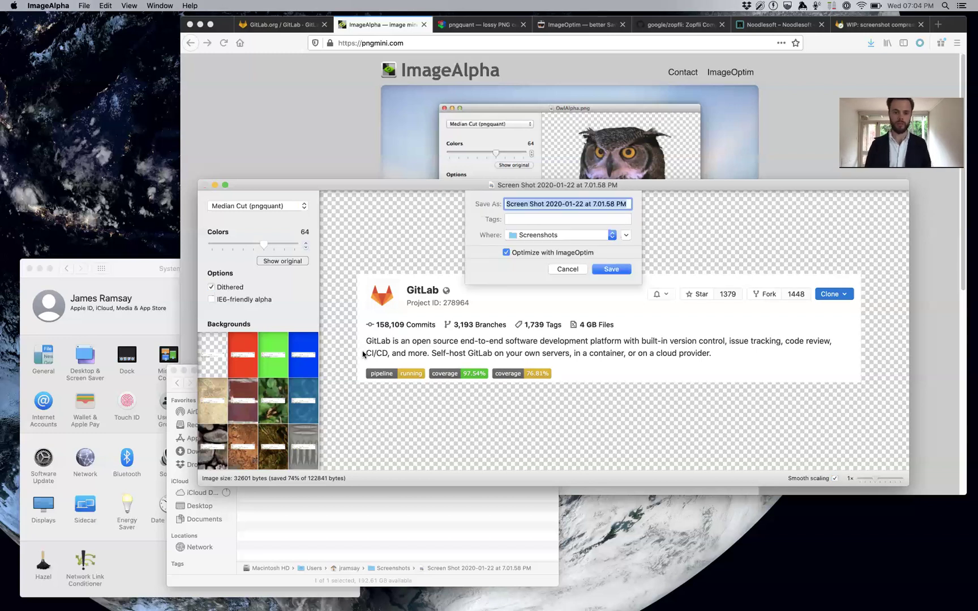
Step: Save the 64-colour image under the original screenshot's name, replacing the existing file
click(620, 269)
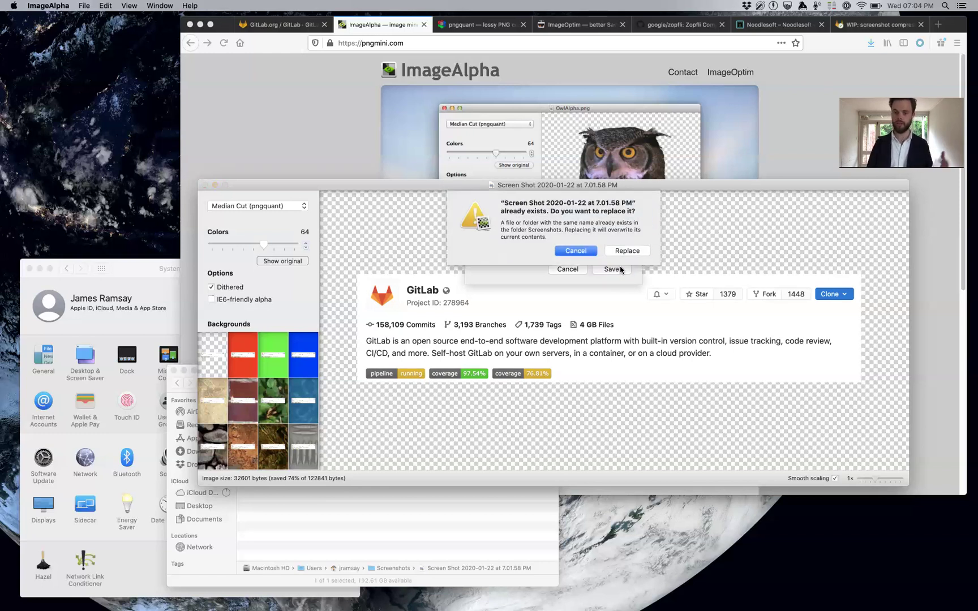
click(625, 251)
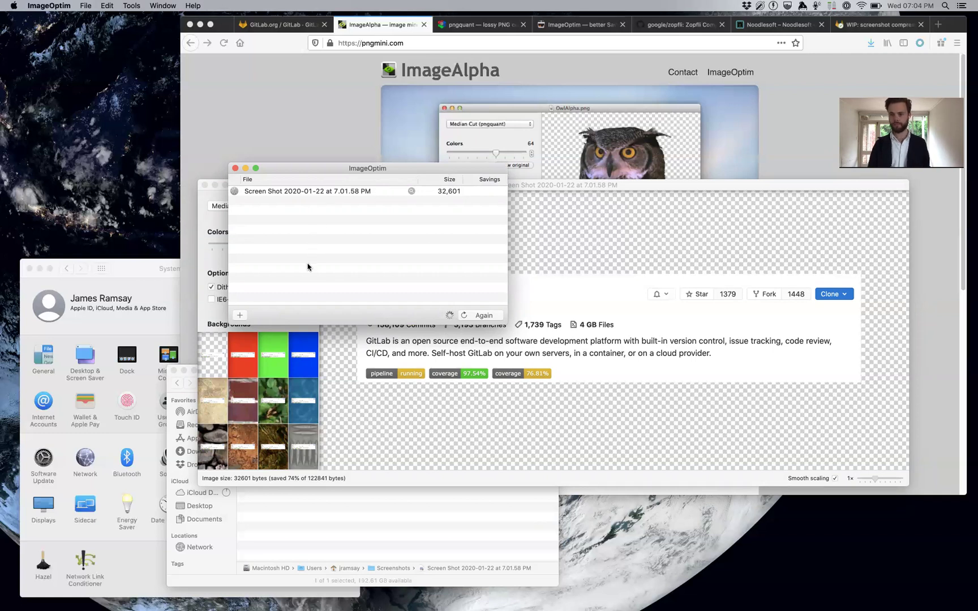
Step: Check ImageOptim's optimized size of 29,428 bytes (9.7% saved), then close its window
click(695, 26)
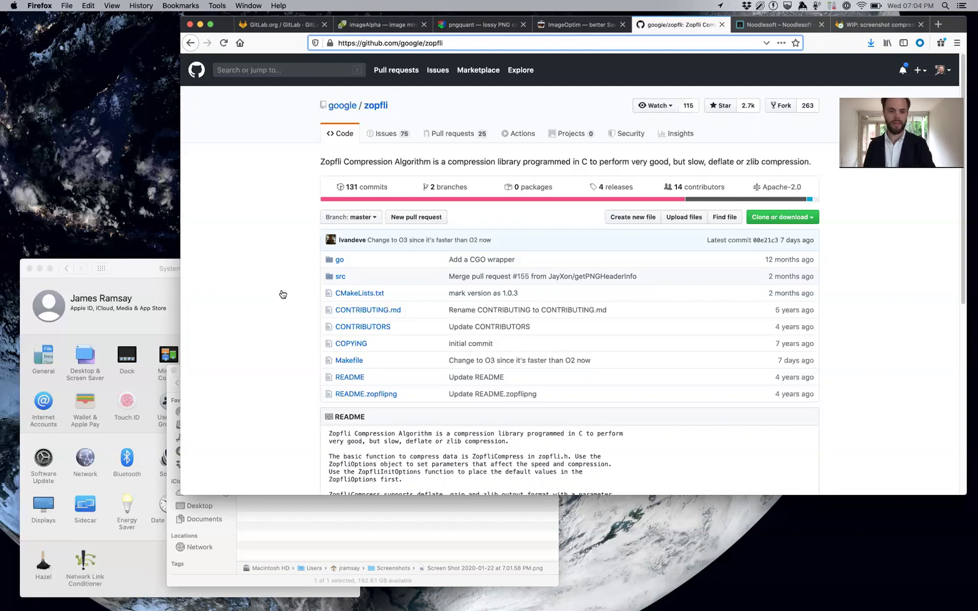
key(super+Tab)
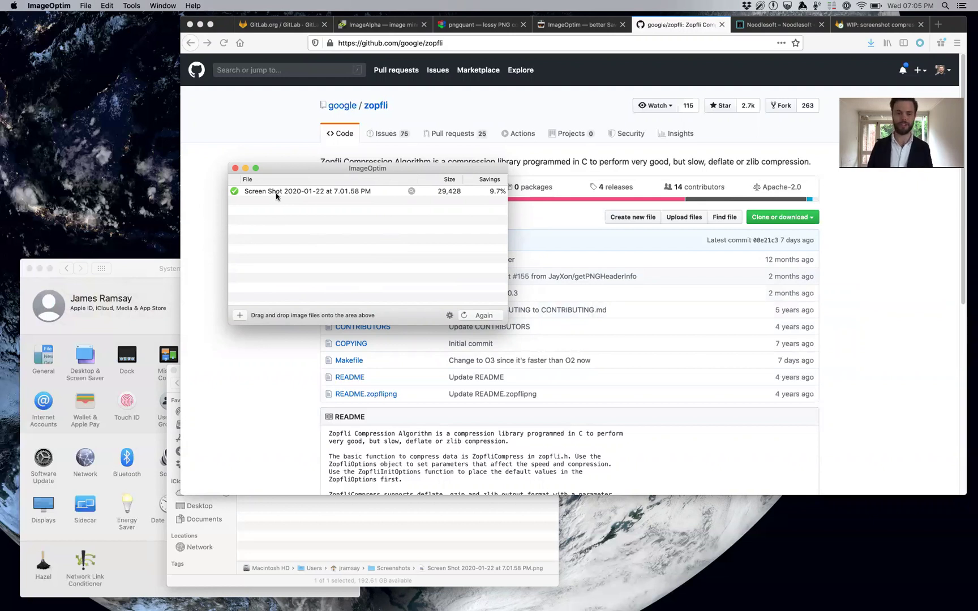
click(235, 168)
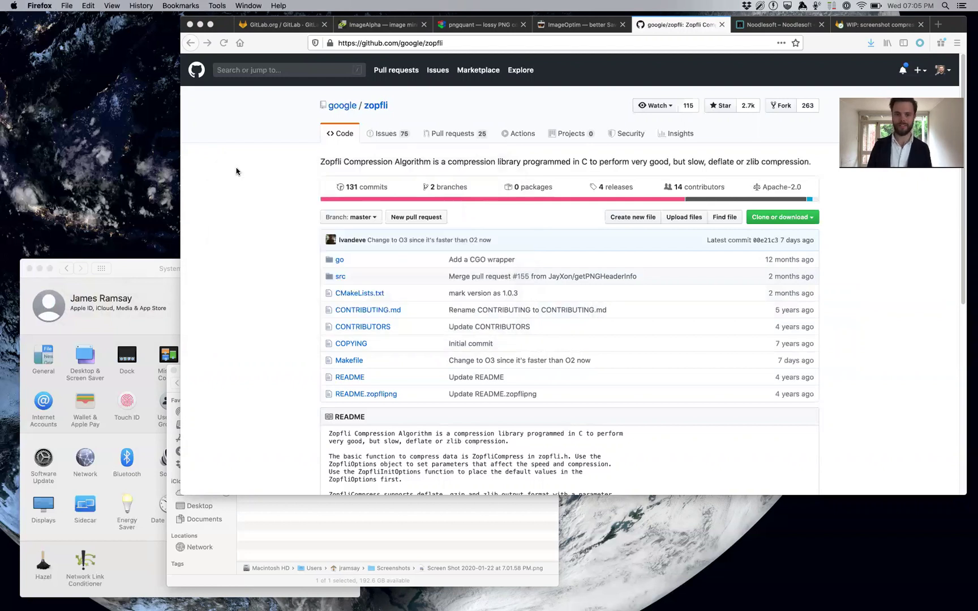
Step: Look over the pngquant and google/zopfli project pages, then view the Noodlesoft Hazel page
click(502, 24)
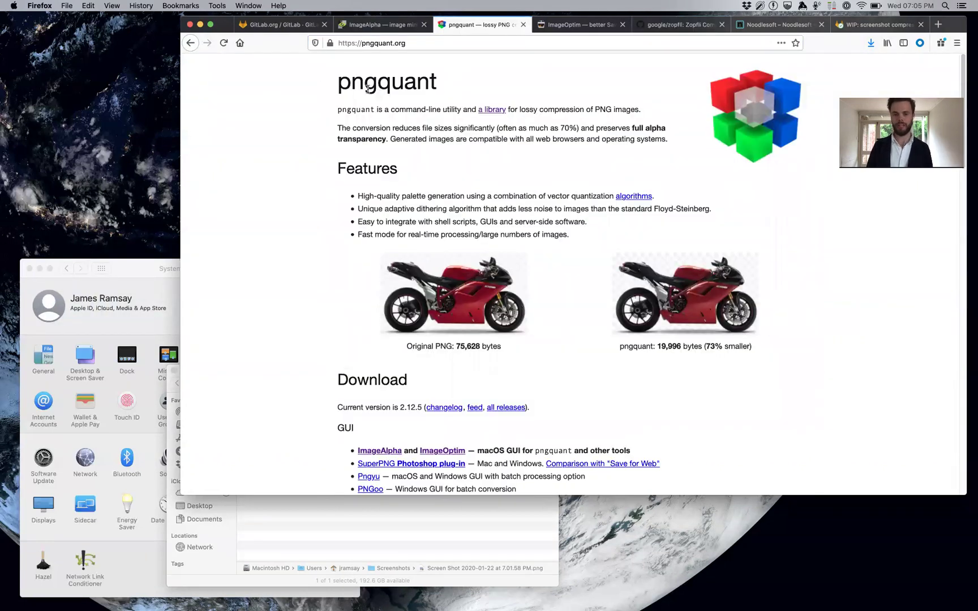
click(681, 29)
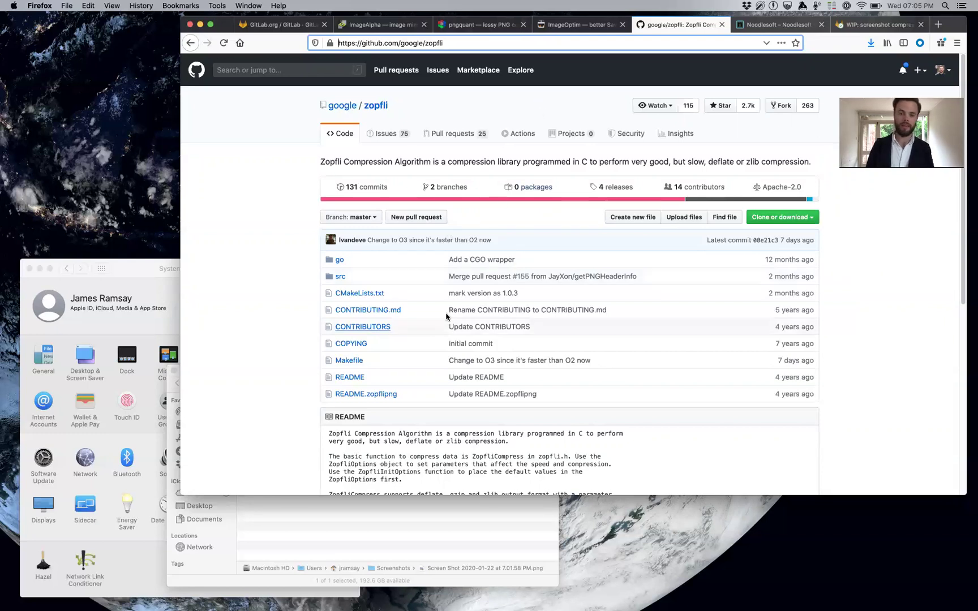
click(788, 32)
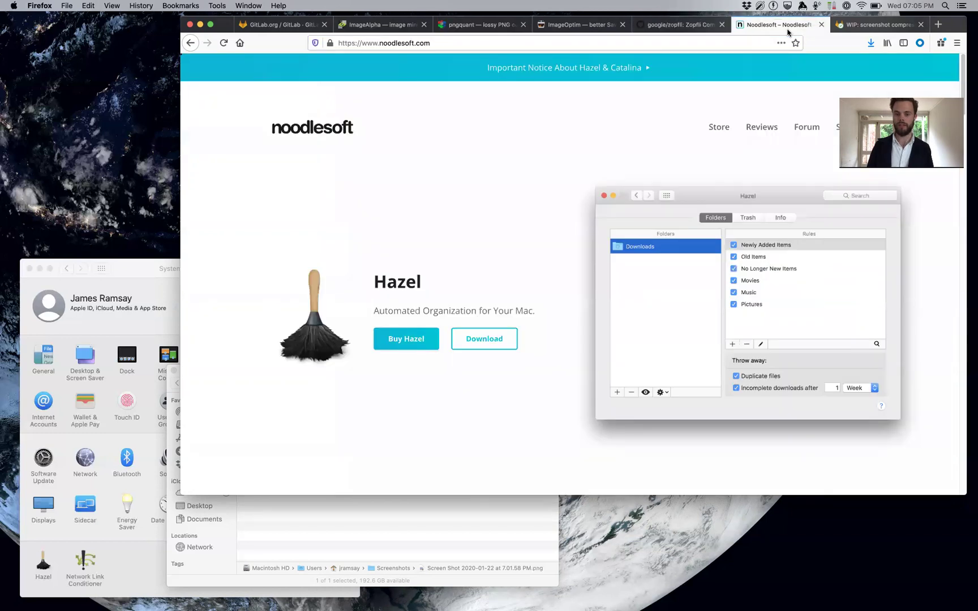
Step: Open Hazel in System Preferences, enable the Compress screenshots rule, and open it for editing
click(146, 273)
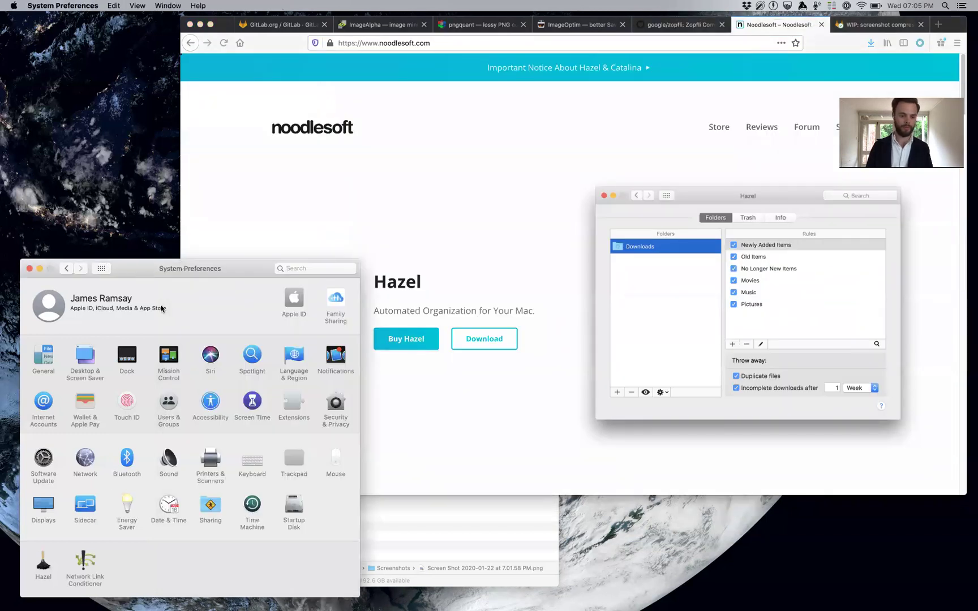
click(37, 565)
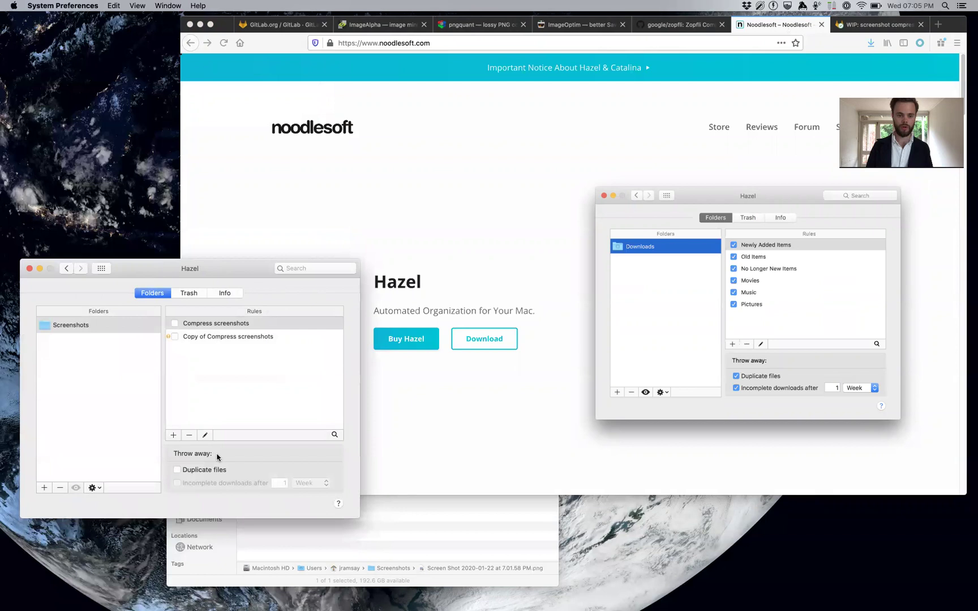
click(220, 324)
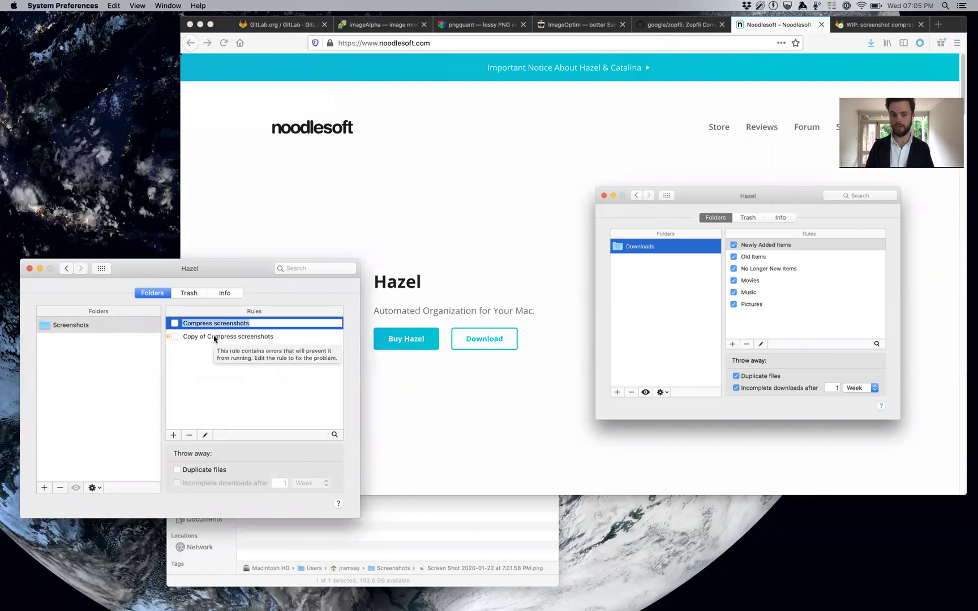
click(174, 323)
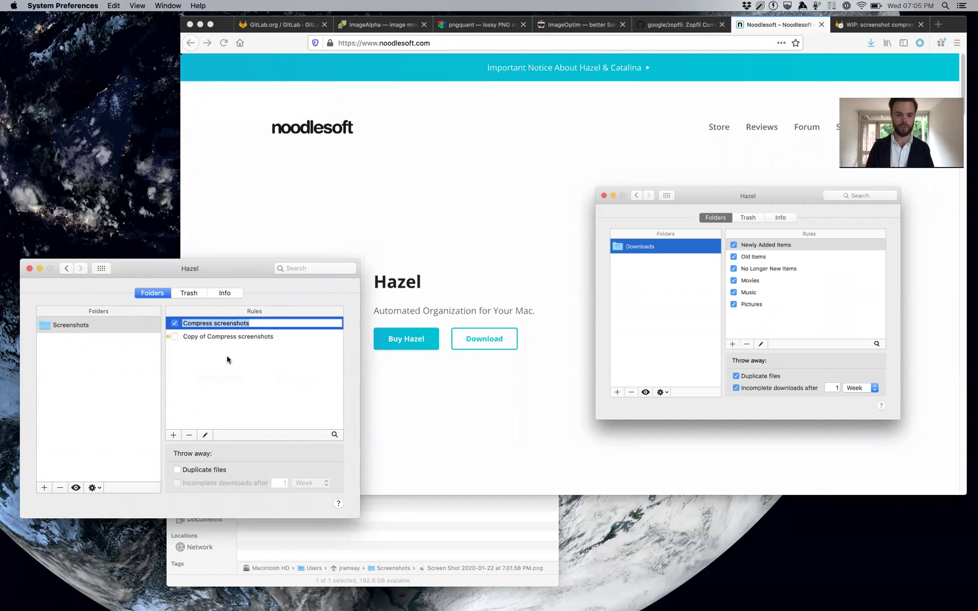
click(205, 434)
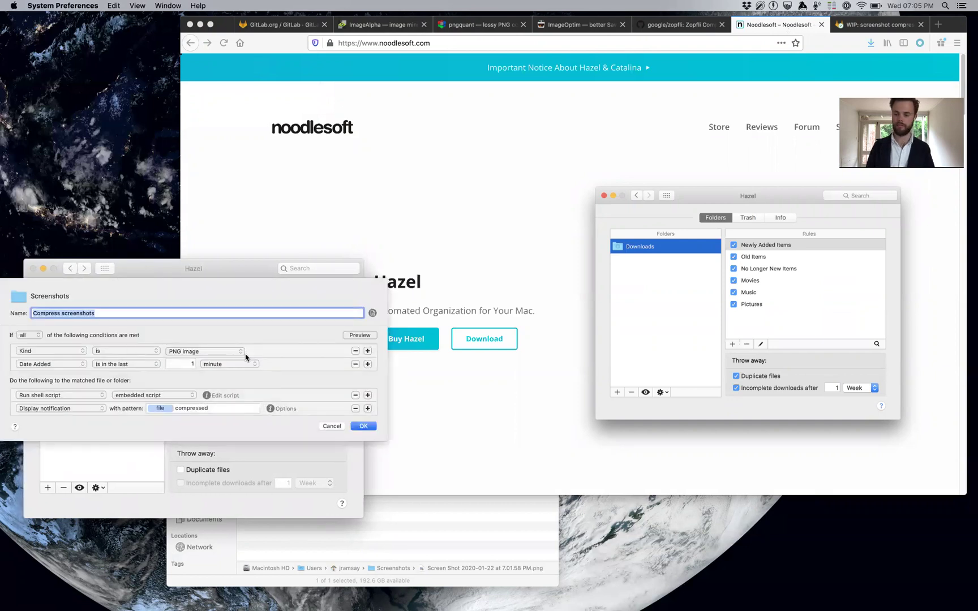
Step: Review the rule's script (pngquant 64, then zopflipng -y $1 $1) and close the editor with OK
click(207, 396)
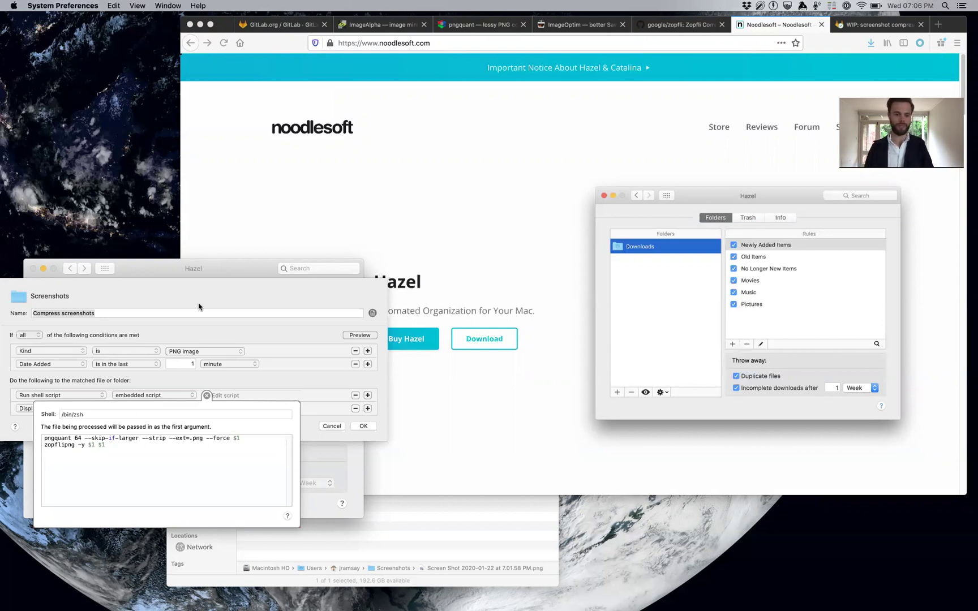
click(222, 296)
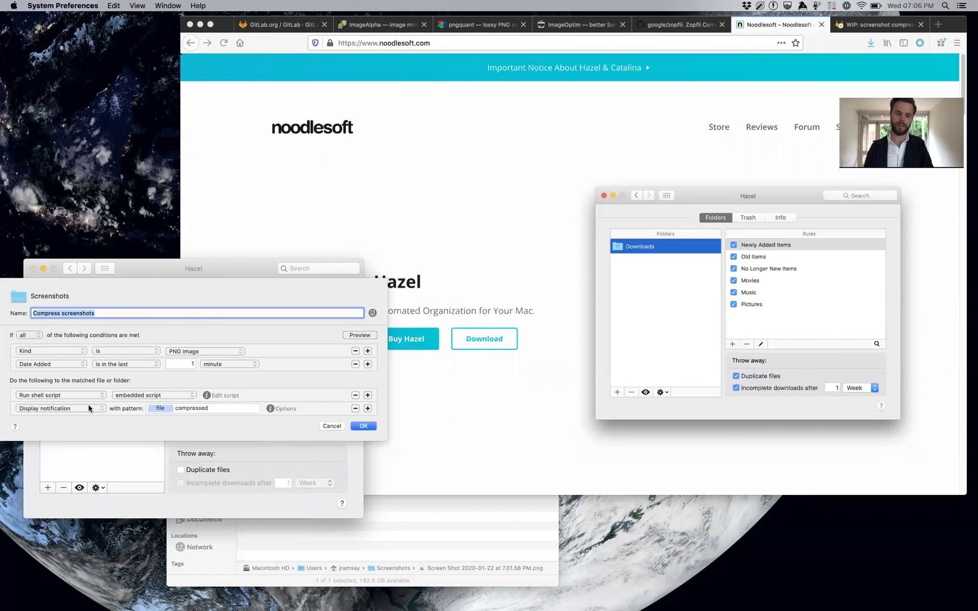
click(363, 427)
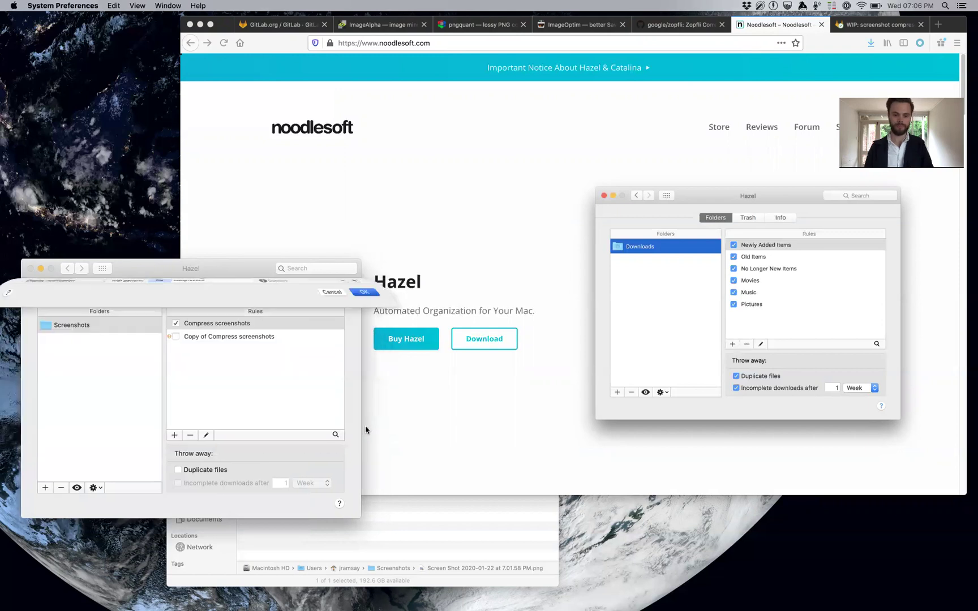
Step: Screenshot the Hazel product banner in Firefox and check the file sizes in the Screenshots folder
click(278, 228)
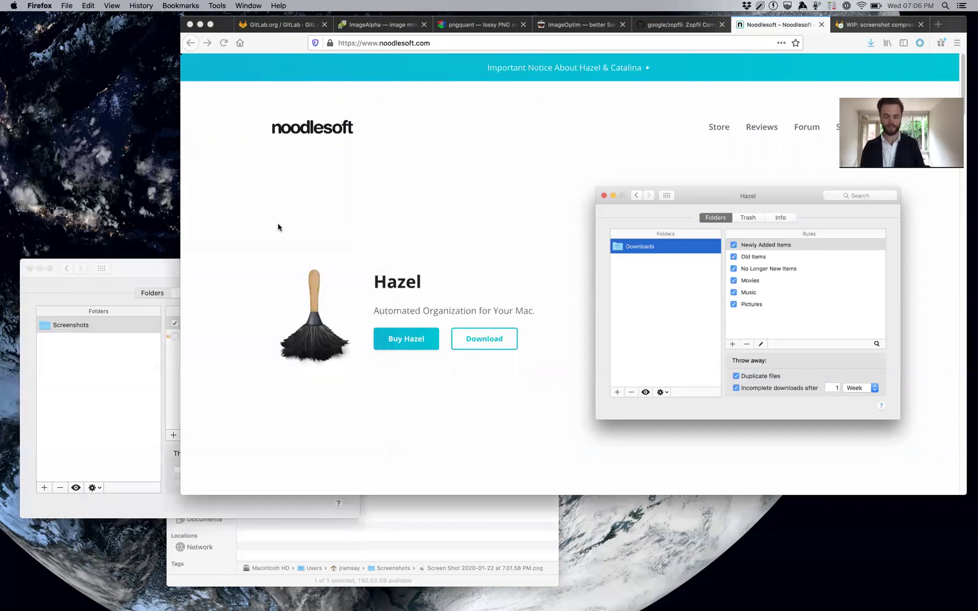
key(super+shift+4)
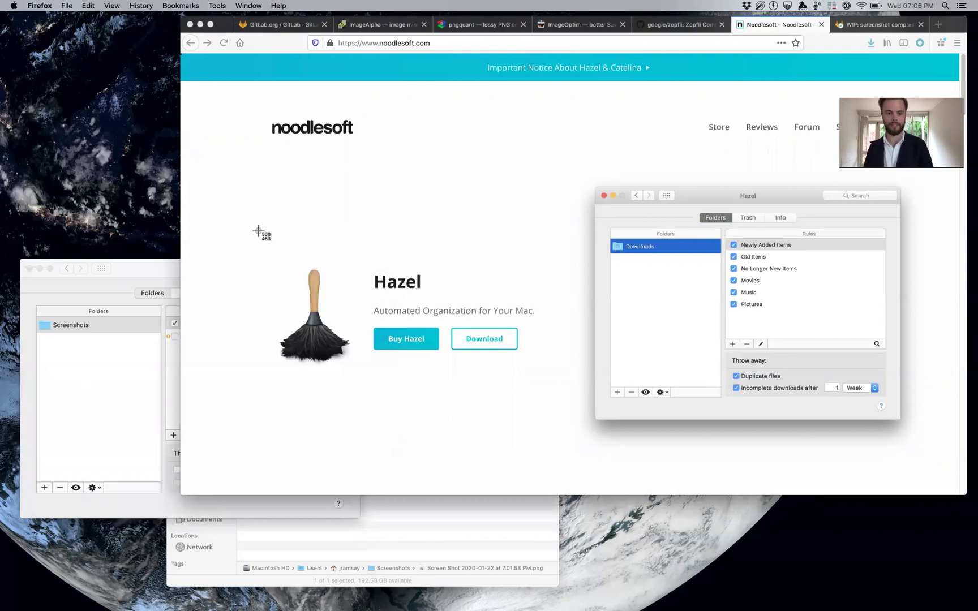
drag(256, 231, 558, 395)
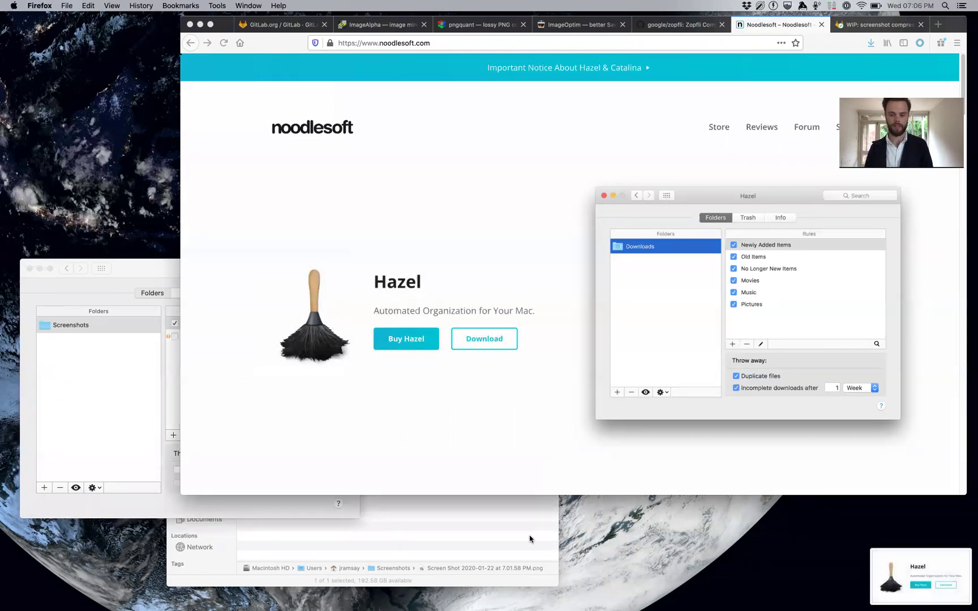
click(530, 539)
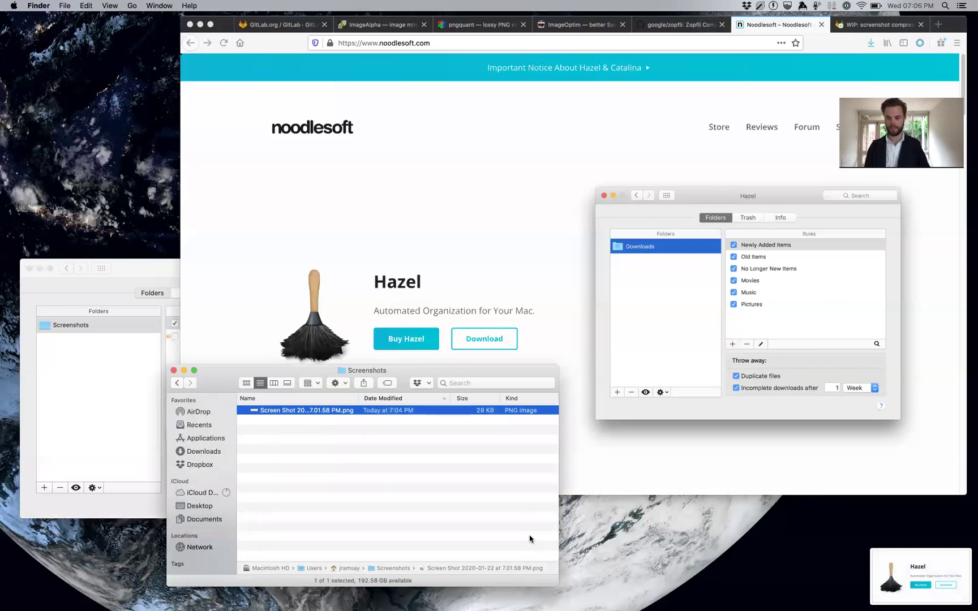